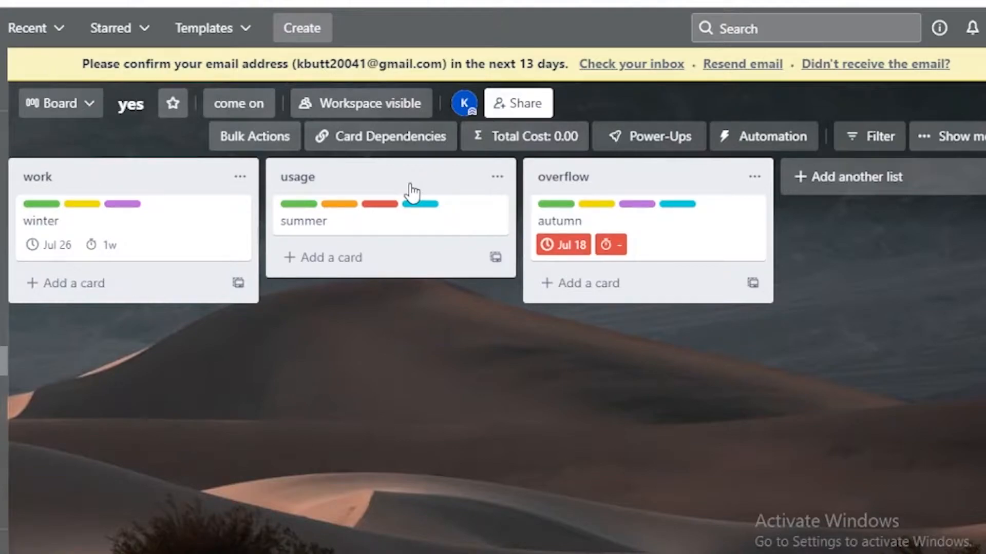
Use Bulk Actions to select the cards in all three lists and relabel them with the yellow label.
{"action": "left_click", "coordinate": [253, 139]}
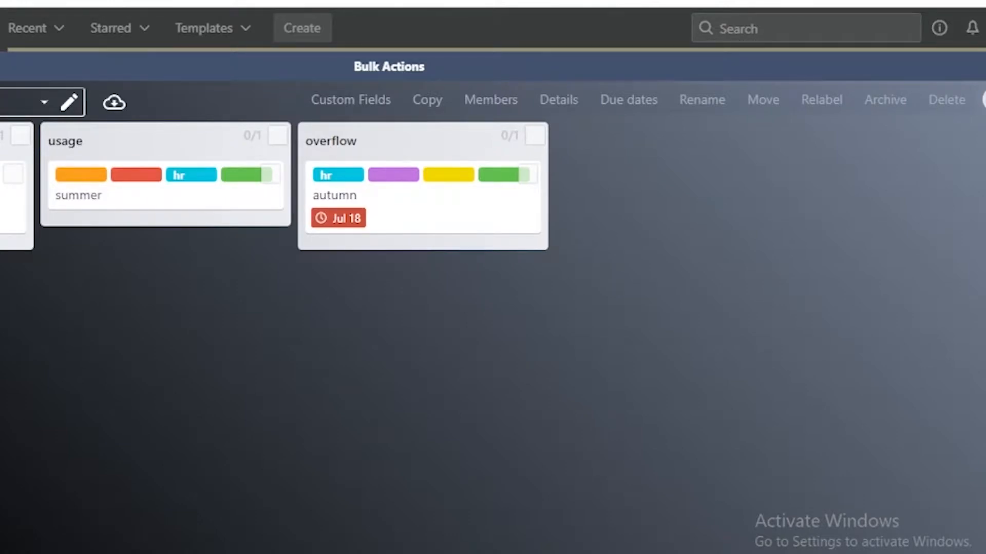
{"action": "left_click", "coordinate": [19, 178]}
{"action": "left_click", "coordinate": [278, 136]}
{"action": "left_click", "coordinate": [535, 136]}
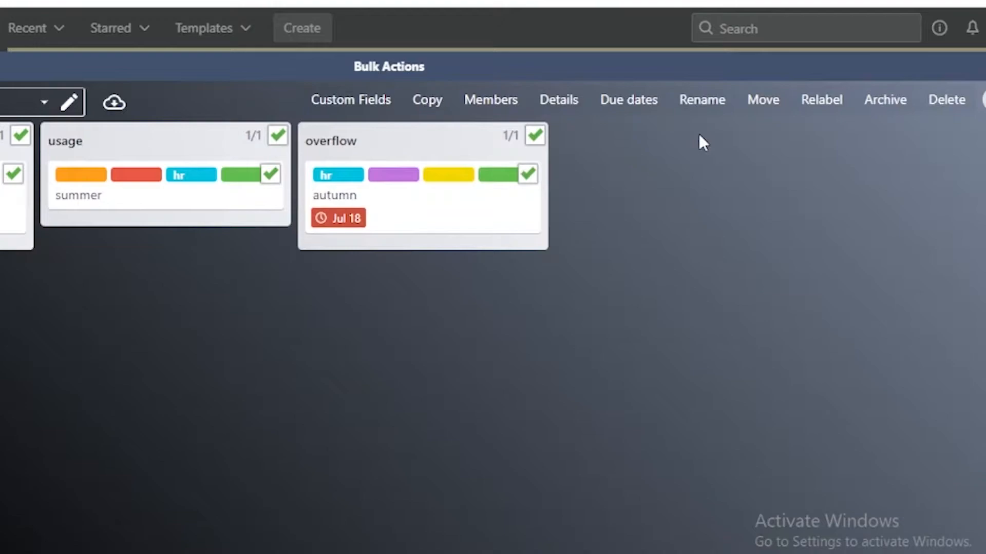
{"action": "left_click", "coordinate": [810, 108]}
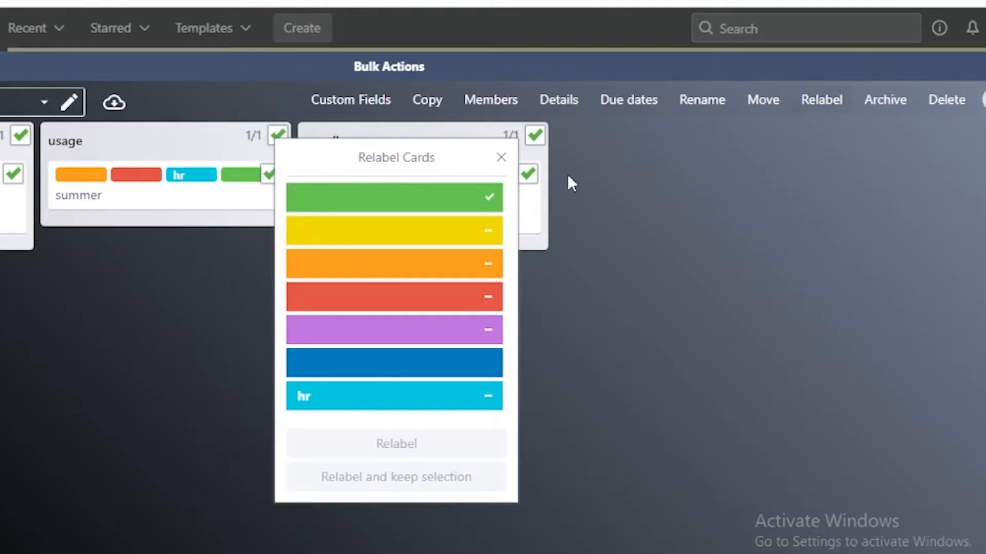
{"action": "left_click", "coordinate": [390, 241]}
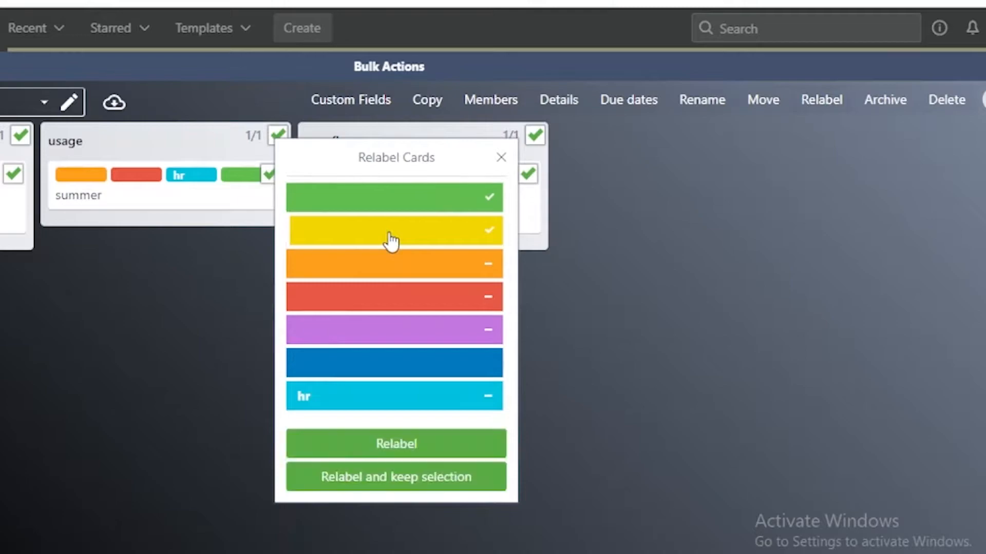
{"action": "left_click", "coordinate": [390, 241]}
{"action": "left_click", "coordinate": [388, 241]}
{"action": "left_click", "coordinate": [357, 443]}
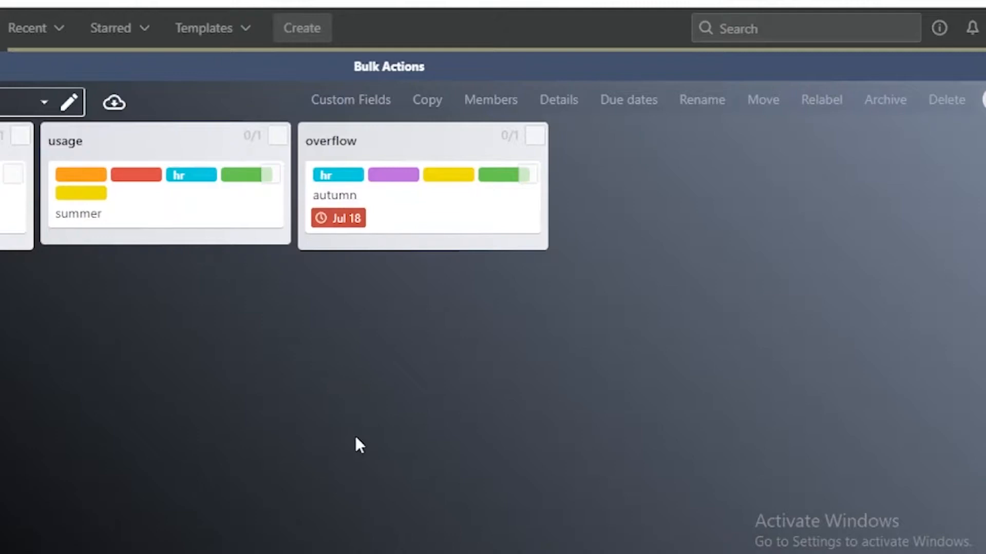
Select the cards in all three lists again and clear their due dates in bulk.
{"action": "left_click", "coordinate": [535, 137]}
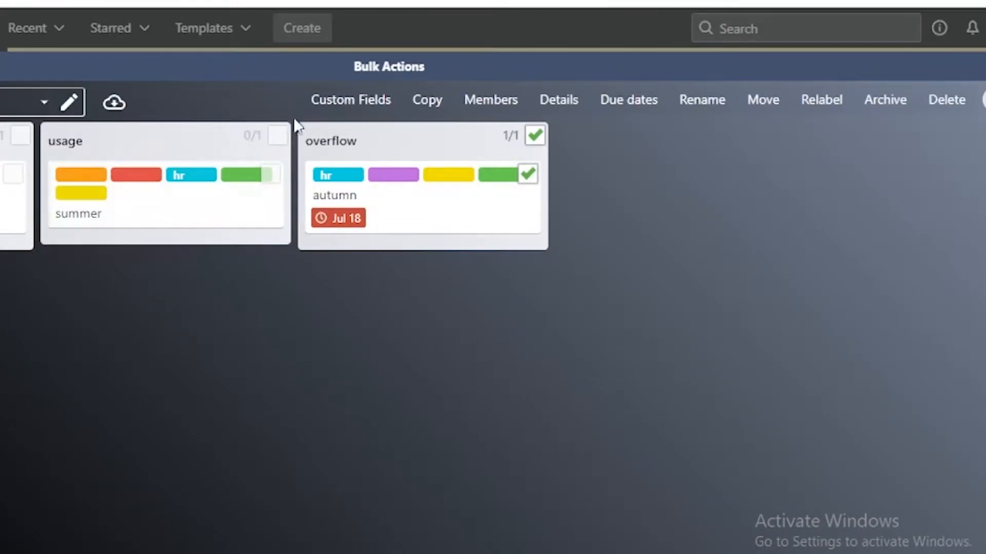
{"action": "left_click", "coordinate": [277, 136]}
{"action": "left_click", "coordinate": [20, 136]}
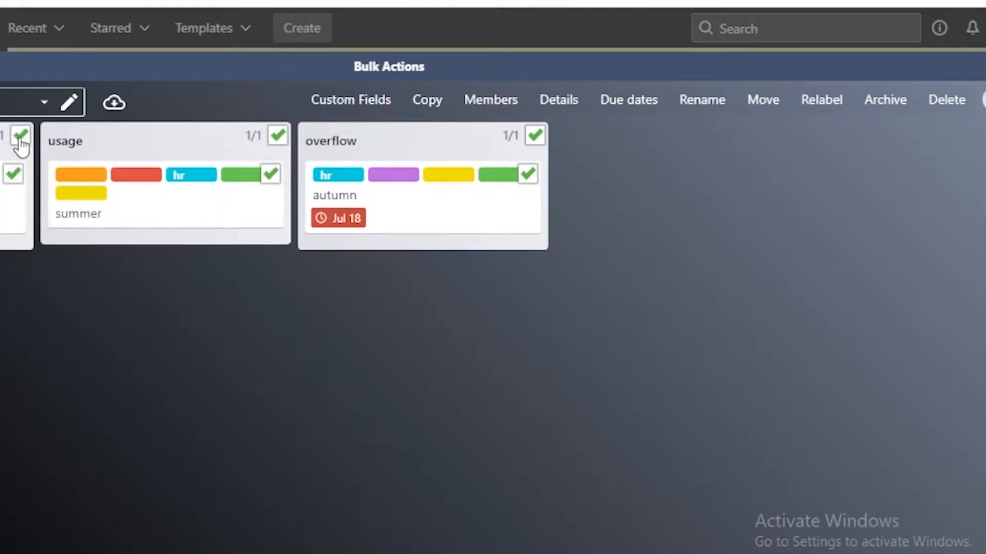
{"action": "left_click", "coordinate": [643, 106]}
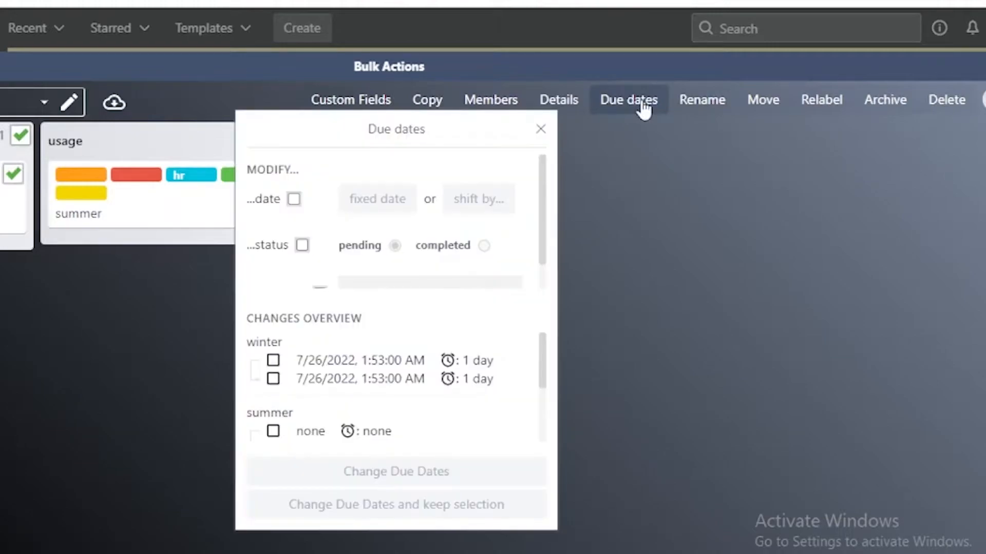
{"action": "left_click", "coordinate": [302, 246]}
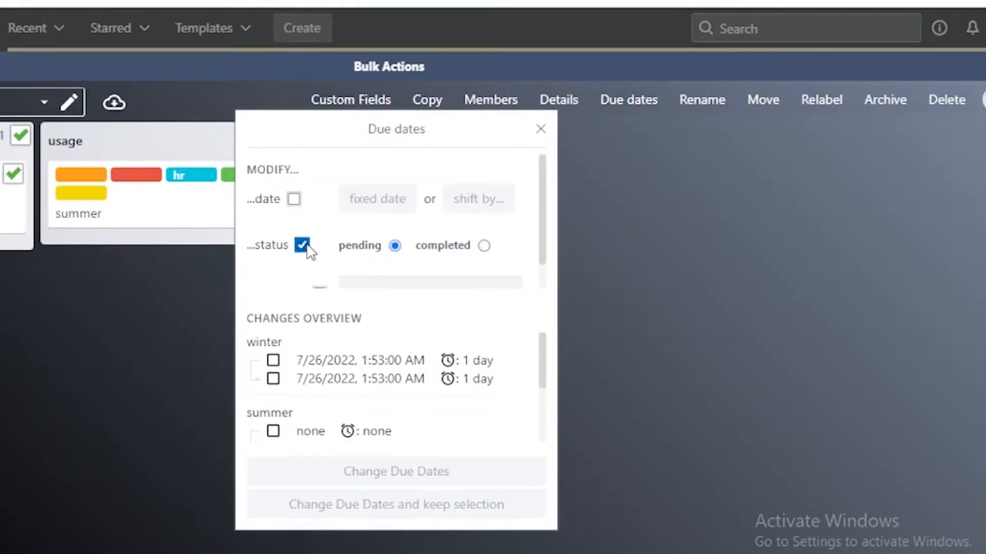
{"action": "left_click", "coordinate": [294, 200]}
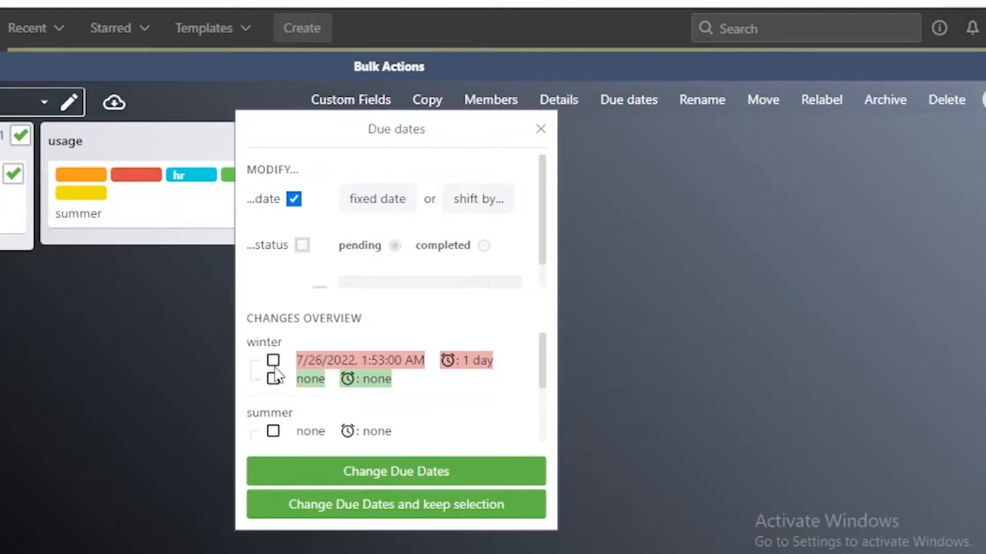
{"action": "left_click", "coordinate": [318, 482]}
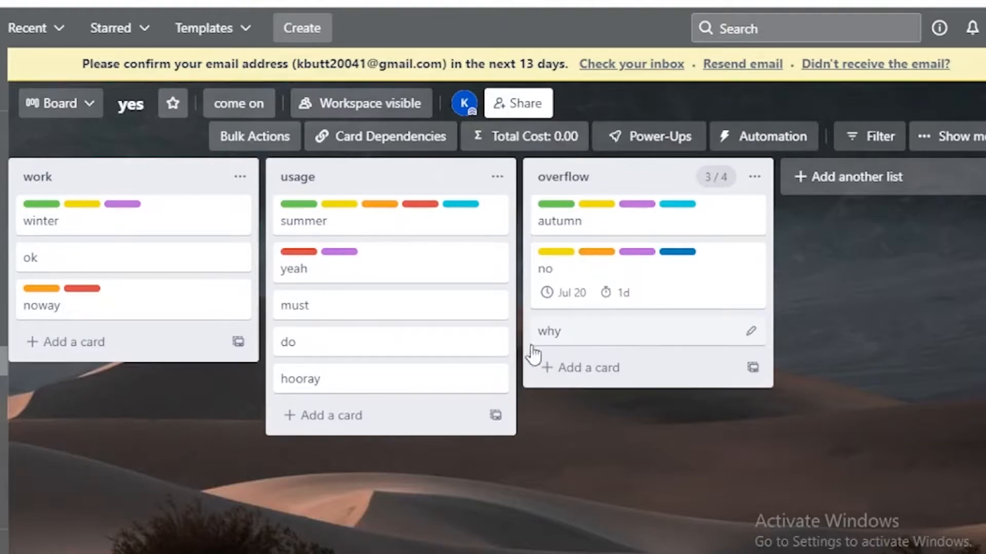
Move the must card from usage to overflow, and test the list limit by moving the do card there and back.
{"action": "left_click_drag", "start_coordinate": [413, 322], "coordinate": [585, 316]}
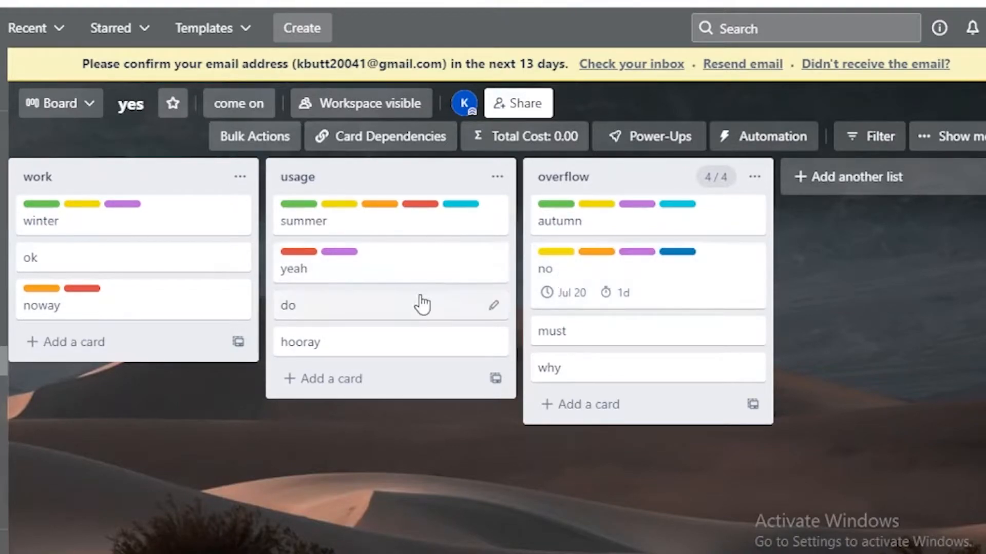
{"action": "left_click_drag", "start_coordinate": [407, 319], "coordinate": [632, 255]}
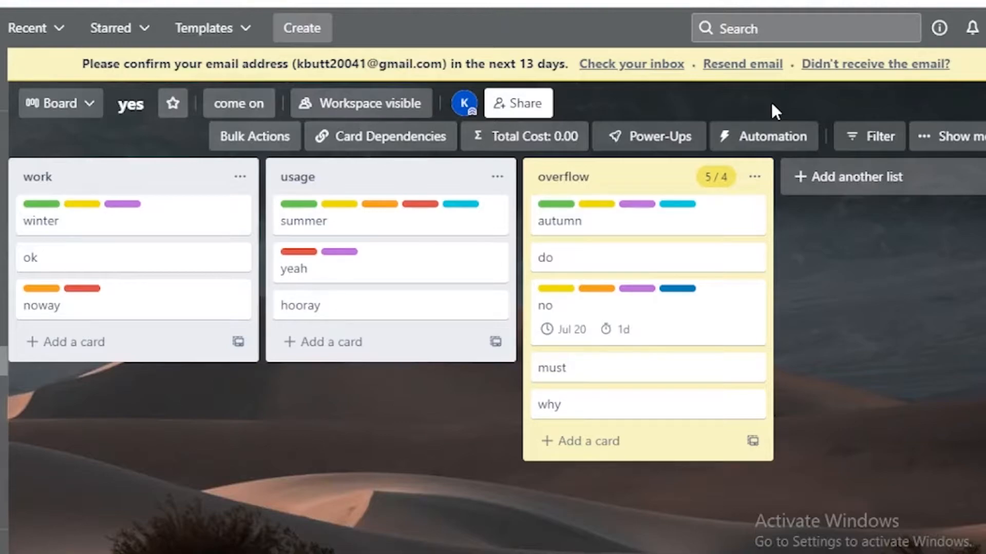
{"action": "left_click_drag", "start_coordinate": [776, 92], "coordinate": [380, 307]}
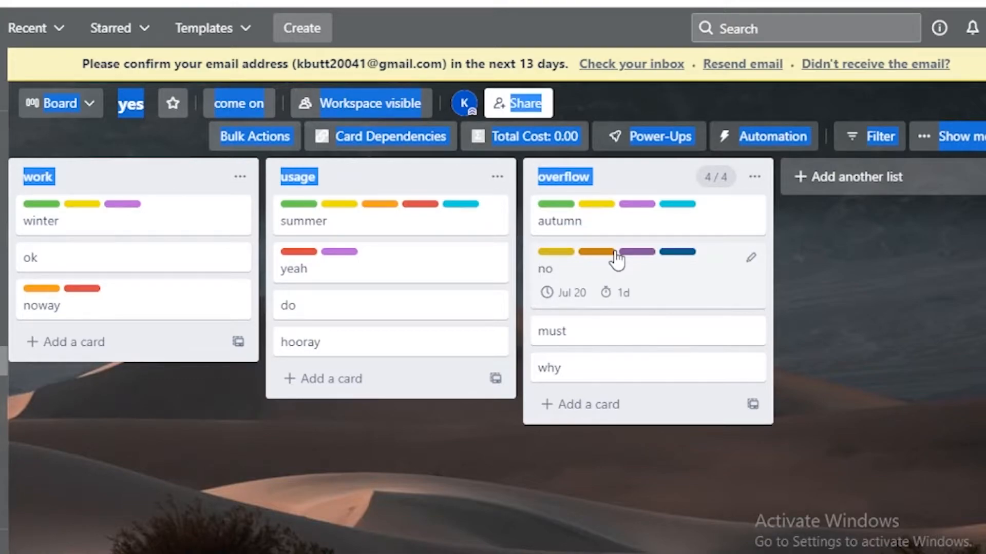
Set a list limit of 5 maximum cards on the usage list.
{"action": "left_click", "coordinate": [496, 177]}
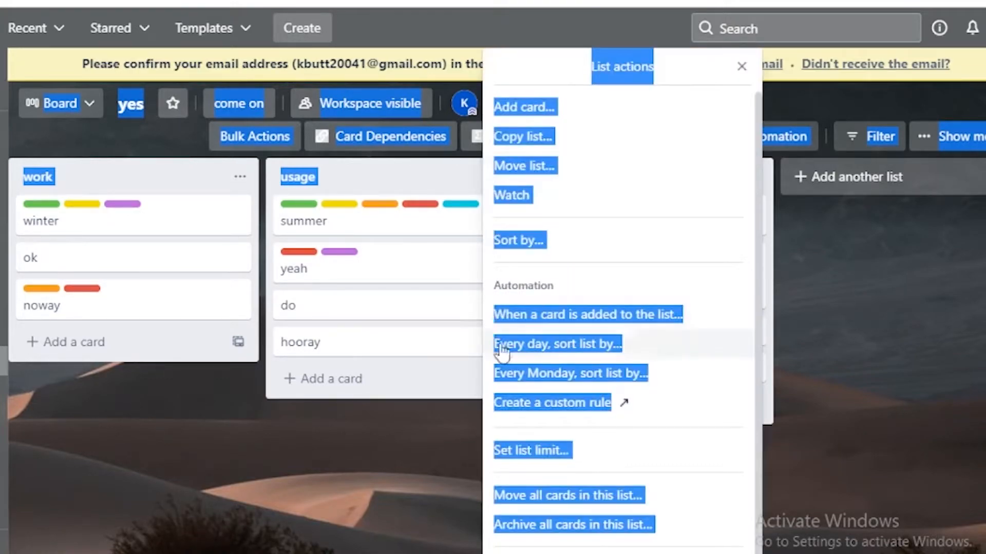
{"action": "left_click", "coordinate": [580, 453]}
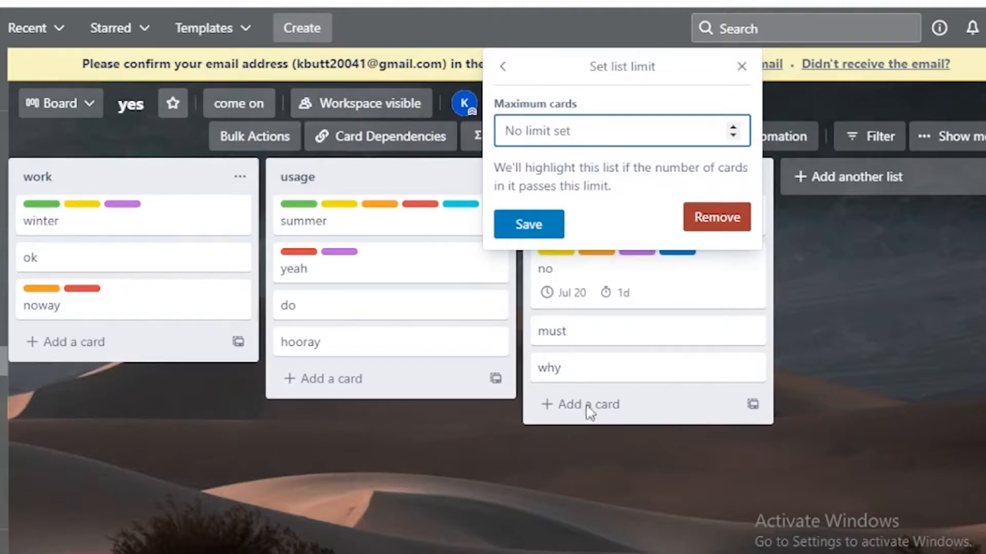
{"action": "type", "text": "5"}
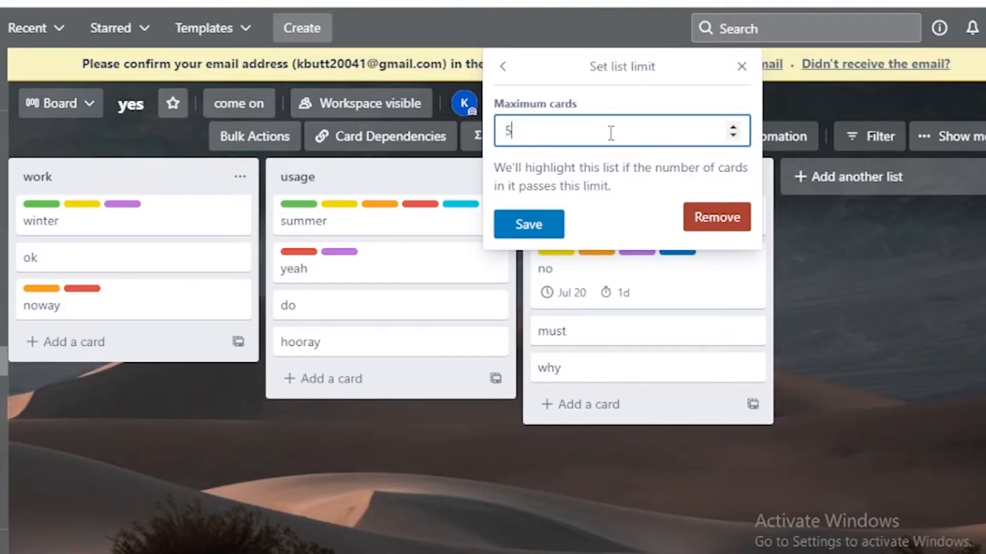
{"action": "left_click", "coordinate": [520, 231]}
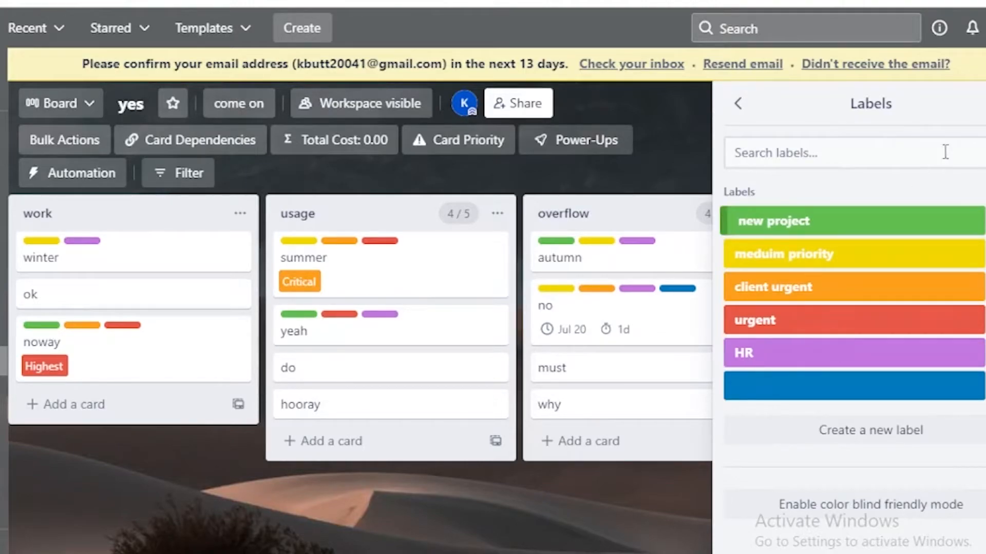
Close the board's label overview and set the summer card's priority to 1 Highest.
{"action": "left_click", "coordinate": [984, 103]}
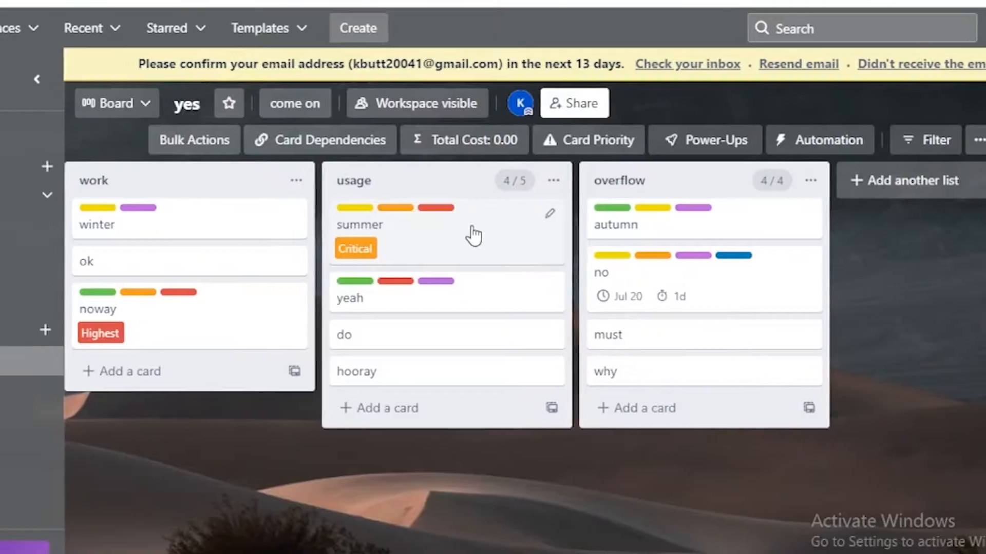
{"action": "left_click", "coordinate": [416, 236]}
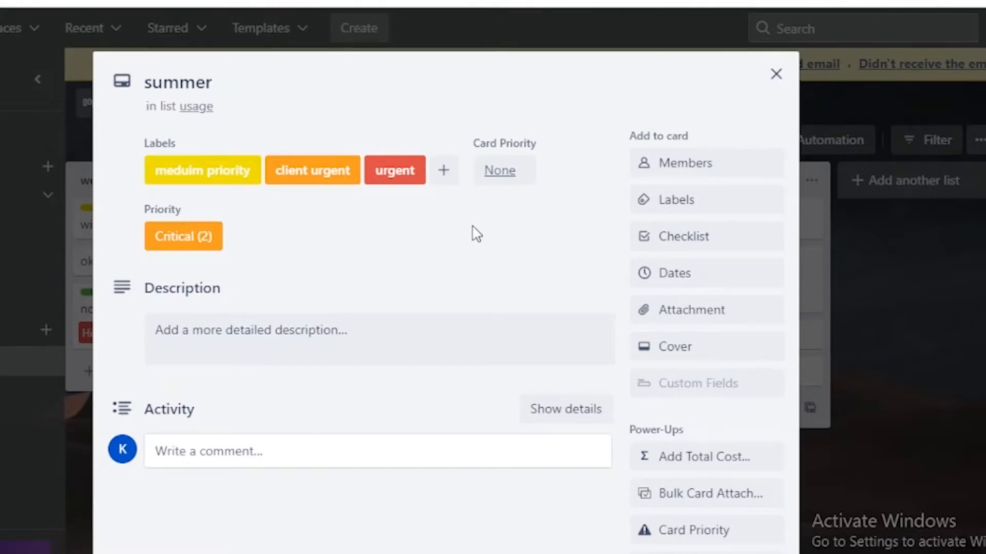
{"action": "left_click", "coordinate": [665, 526]}
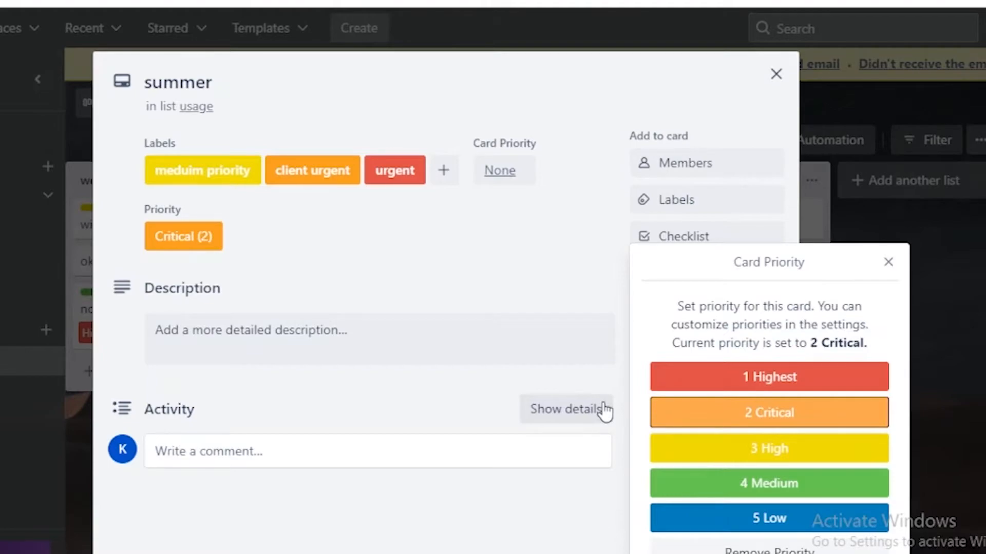
{"action": "left_click", "coordinate": [752, 378]}
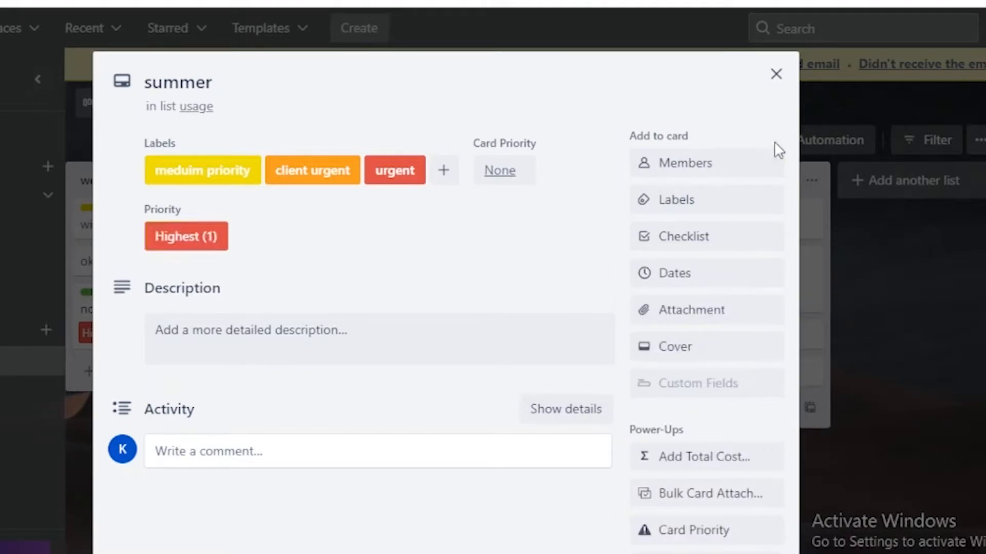
{"action": "left_click", "coordinate": [776, 90]}
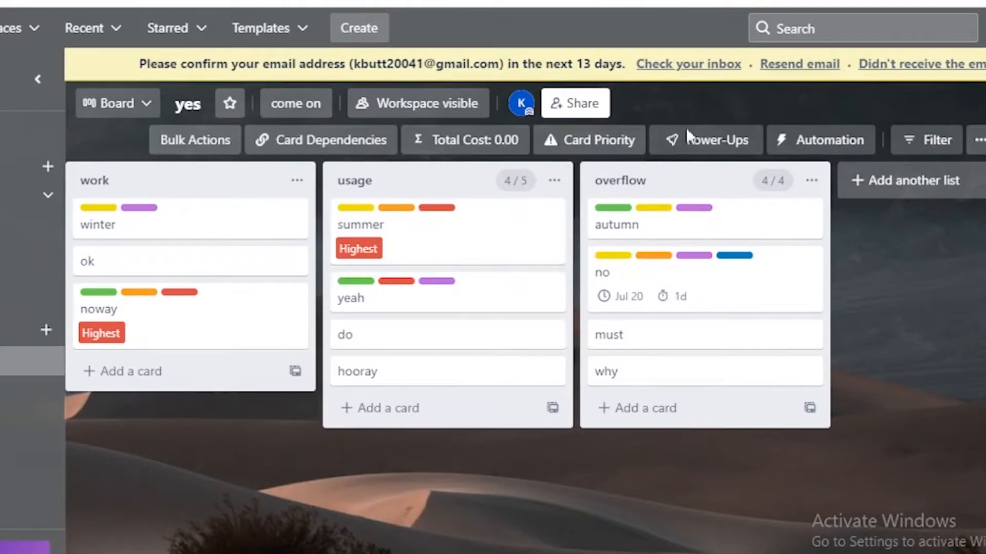
Review the board's card priority totals by list, by label and by assignee.
{"action": "left_click", "coordinate": [598, 146]}
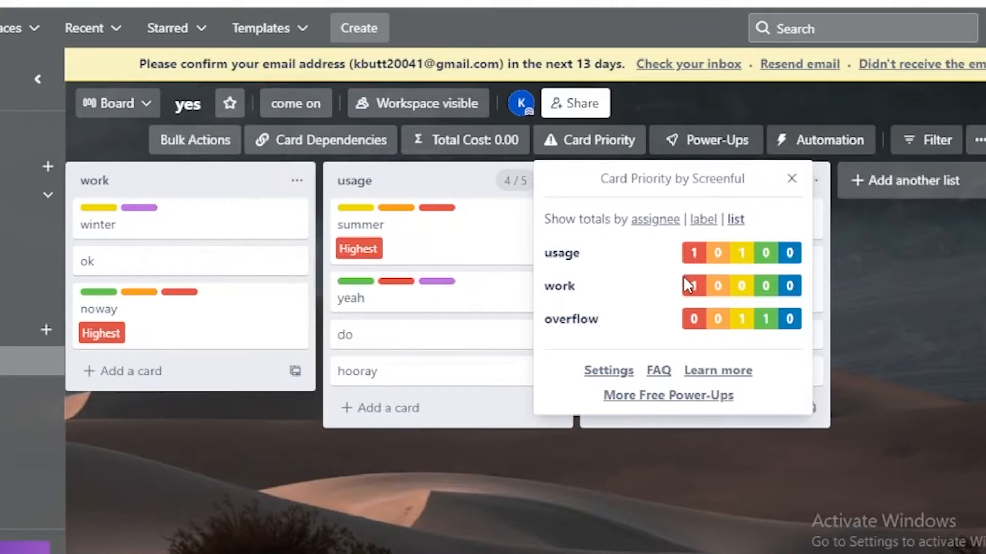
{"action": "left_click", "coordinate": [704, 221]}
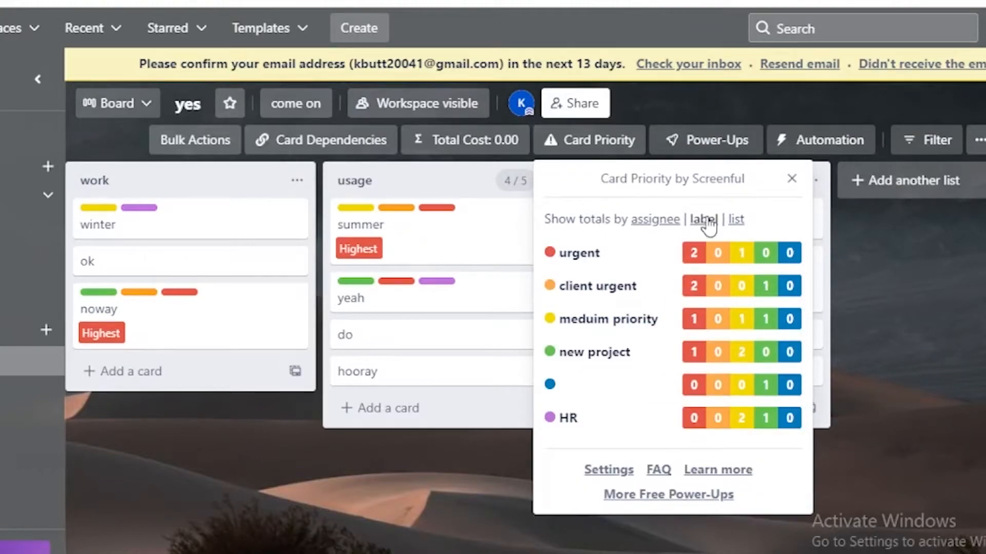
{"action": "left_click", "coordinate": [647, 222]}
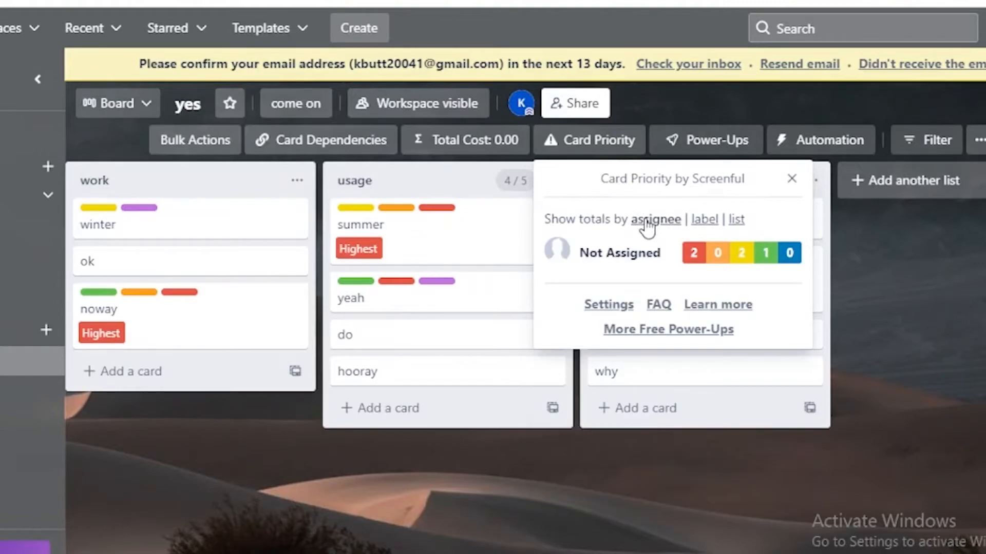
Turn off Show only High Priorities (1-2) on Card Front in the Card Priority settings.
{"action": "left_click", "coordinate": [605, 306]}
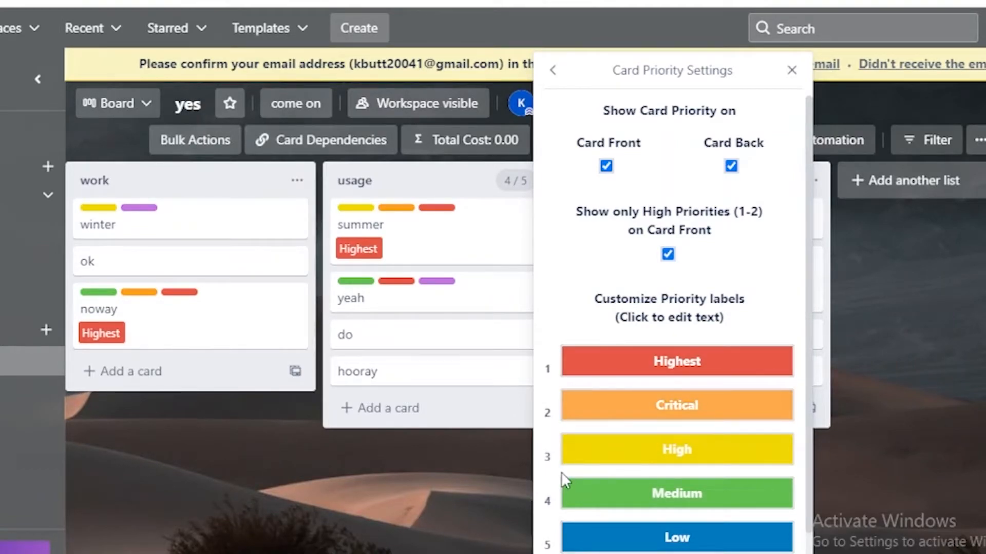
{"action": "left_click", "coordinate": [667, 254]}
{"action": "key", "text": "Escape"}
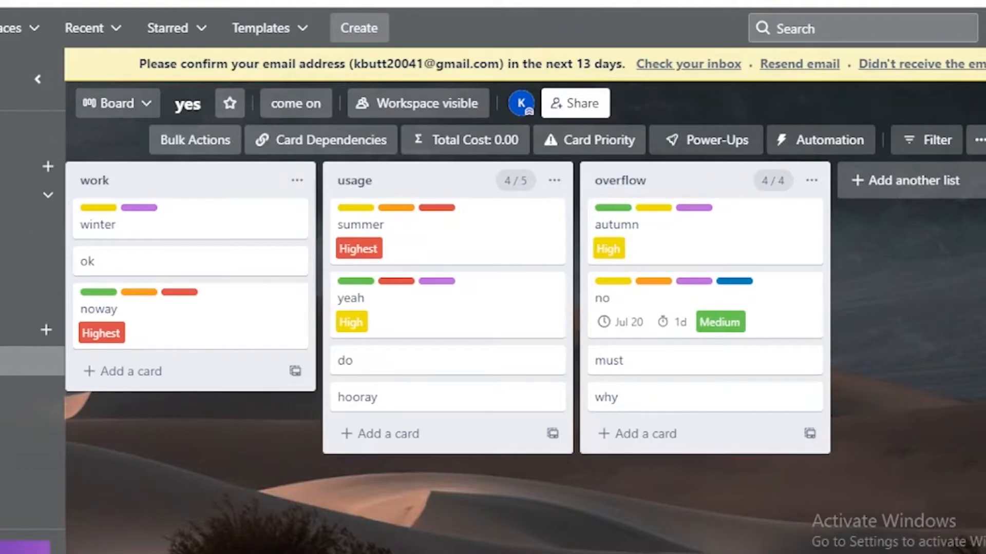
{"action": "mouse_move", "coordinate": [523, 553]}
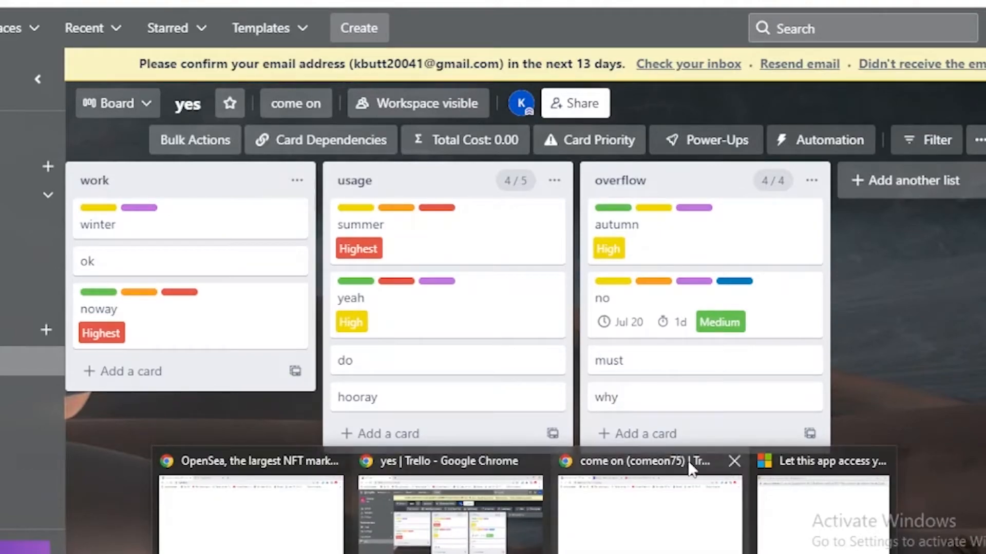
{"action": "mouse_move", "coordinate": [688, 460]}
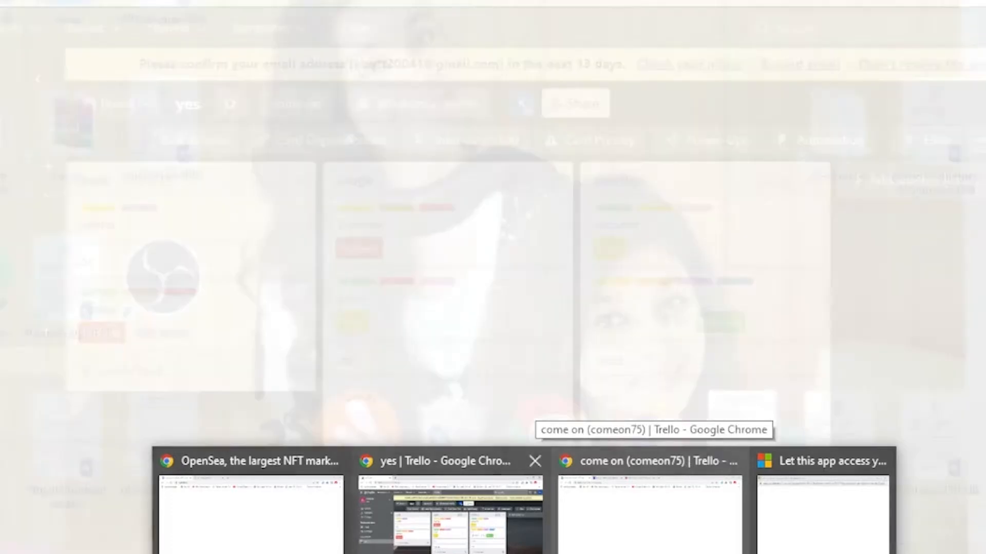
{"action": "left_click", "coordinate": [505, 488]}
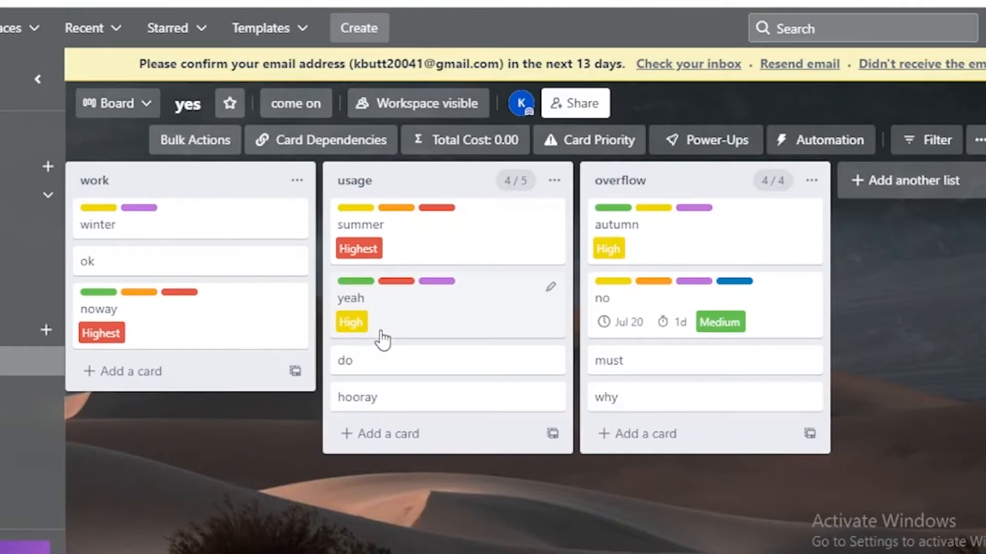
Add a dependency to the yeah card in the usage list, marking it as Is child to the winter card.
{"action": "left_click", "coordinate": [413, 314]}
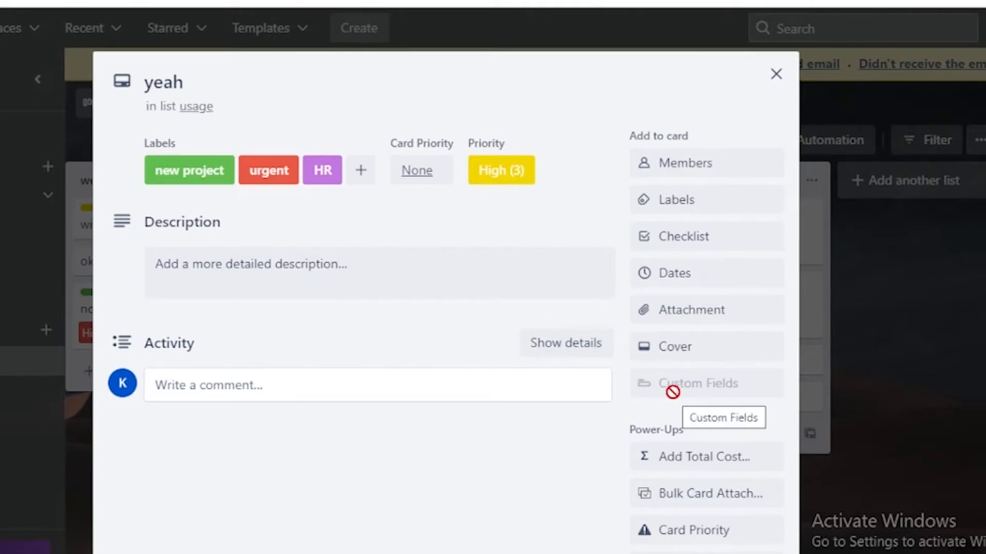
{"action": "left_click", "coordinate": [695, 553]}
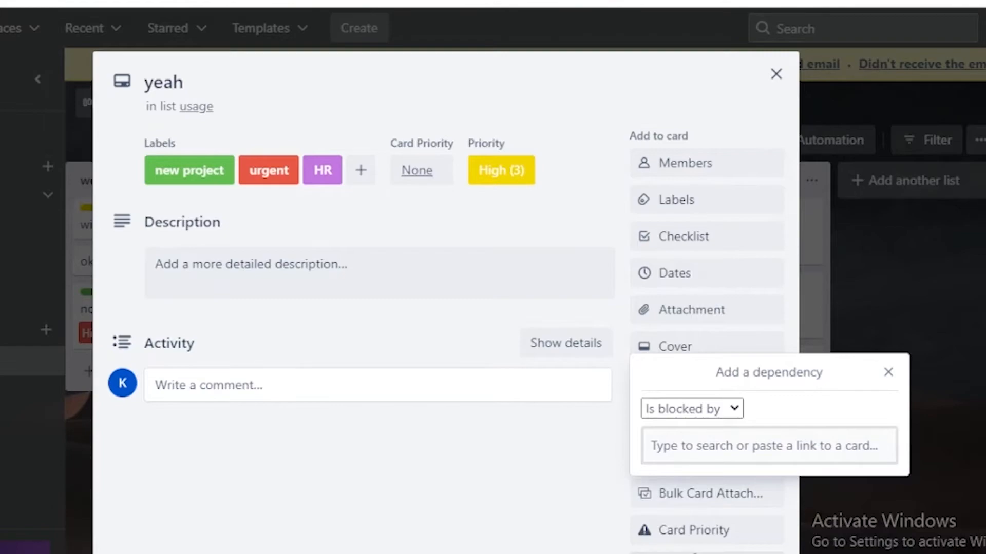
{"action": "left_click", "coordinate": [711, 416]}
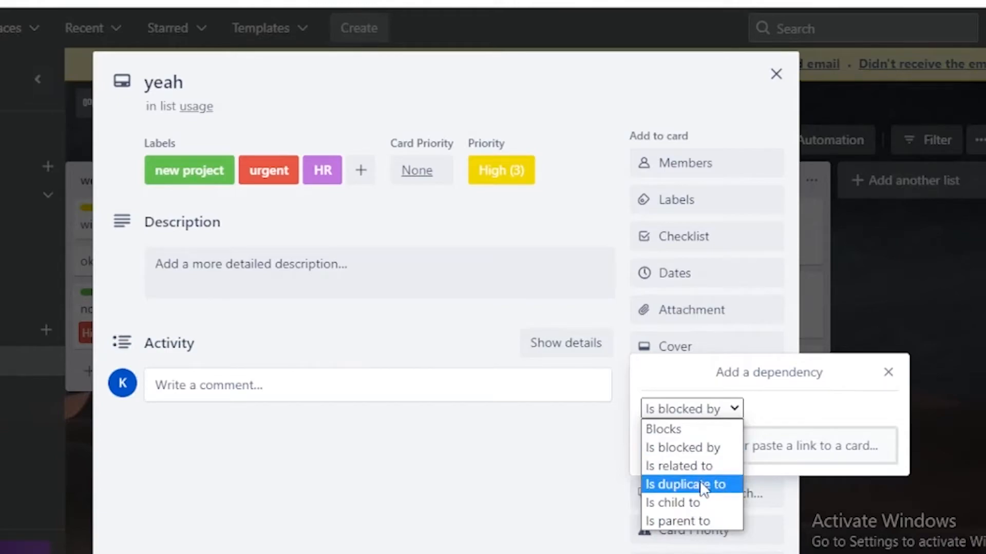
{"action": "left_click", "coordinate": [701, 502]}
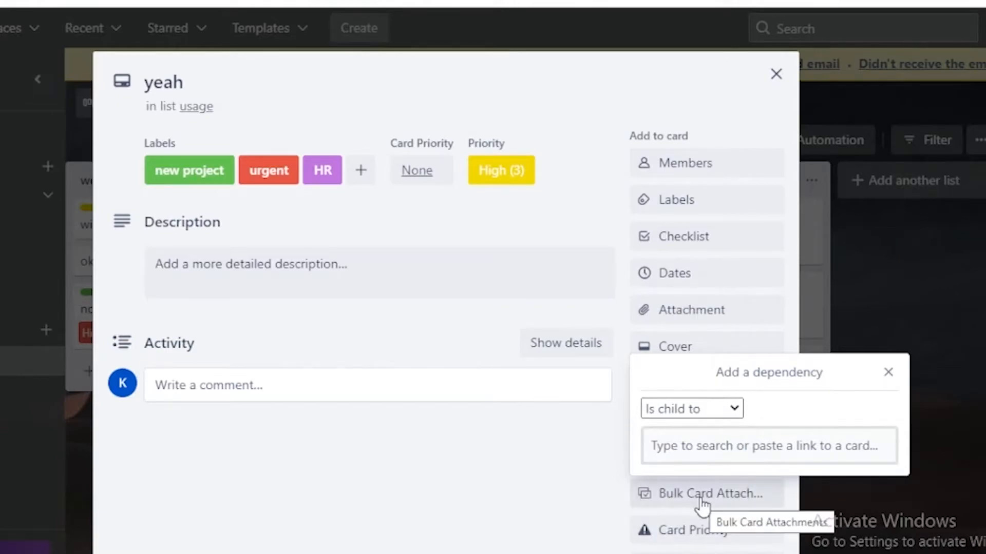
{"action": "left_click", "coordinate": [779, 438]}
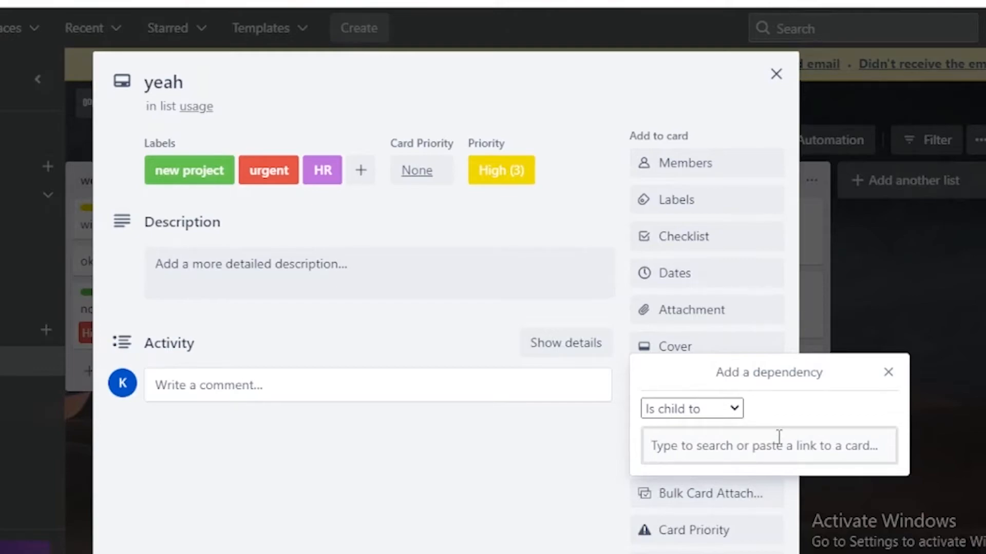
{"action": "type", "text": "winter"}
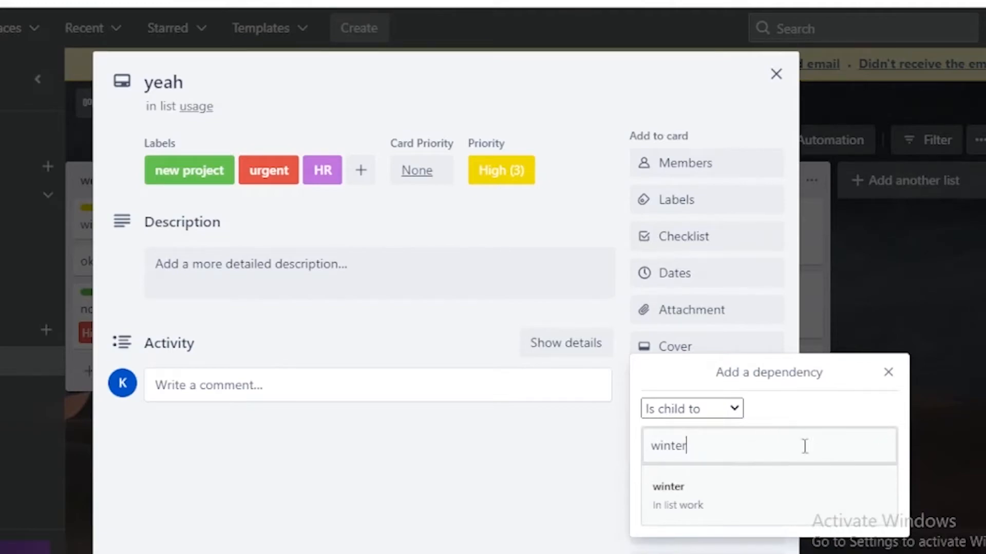
{"action": "left_click", "coordinate": [735, 498]}
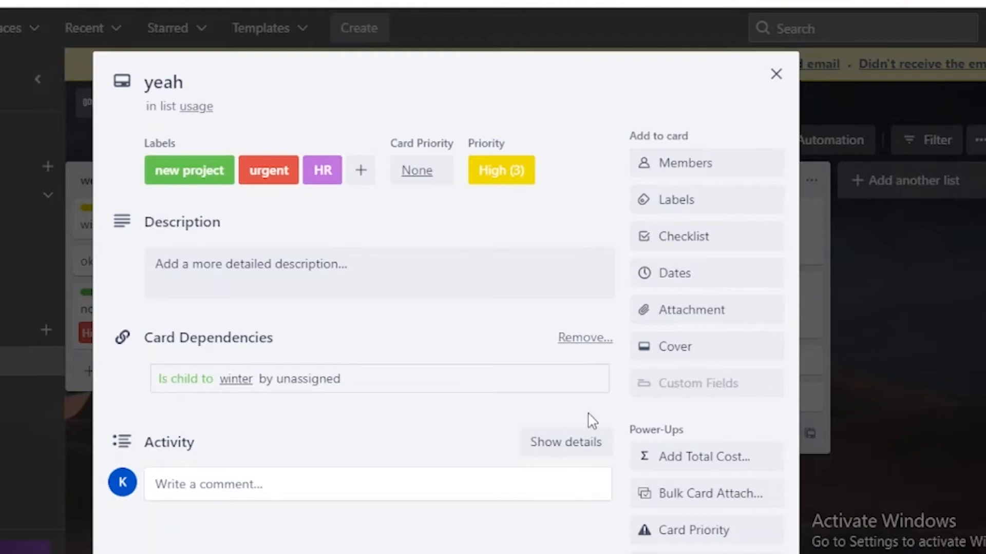
Add a second dependency to the yeah card, marking it as Is parent to the summer card.
{"action": "left_click", "coordinate": [681, 534]}
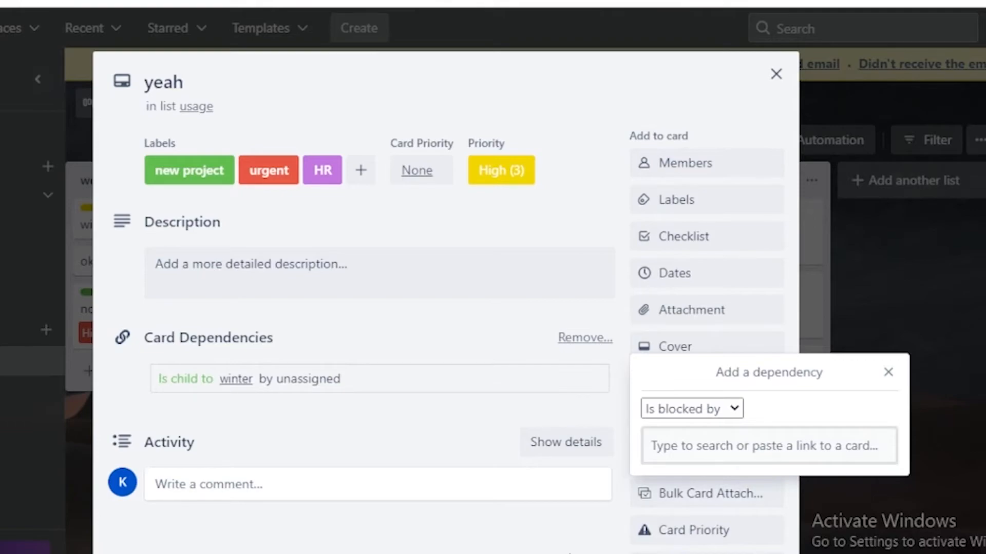
{"action": "left_click", "coordinate": [715, 409]}
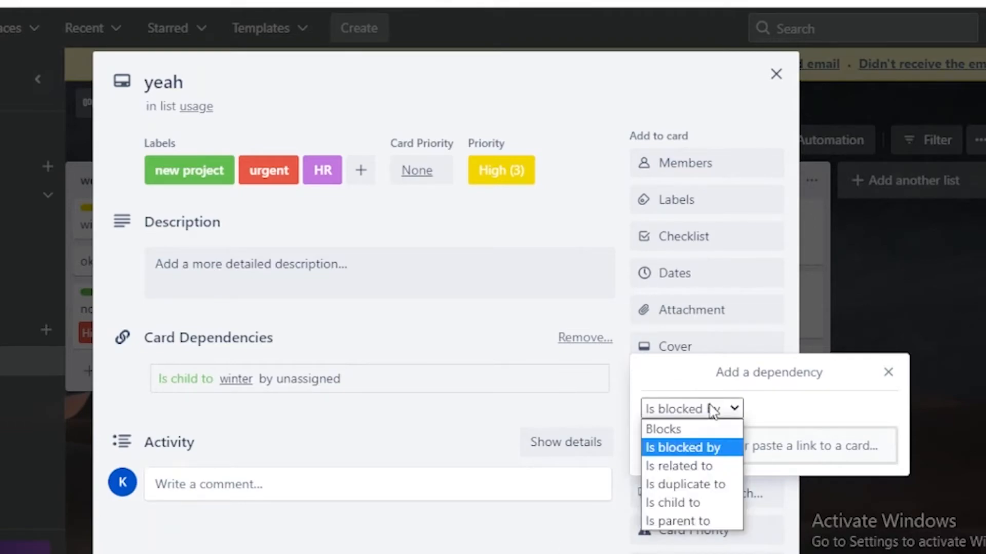
{"action": "left_click", "coordinate": [688, 520]}
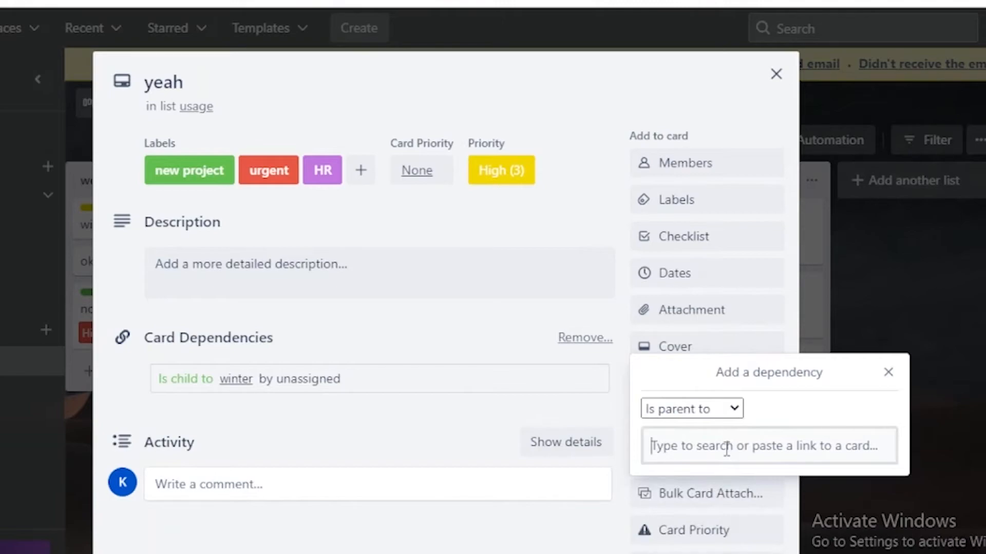
{"action": "type", "text": "summ"}
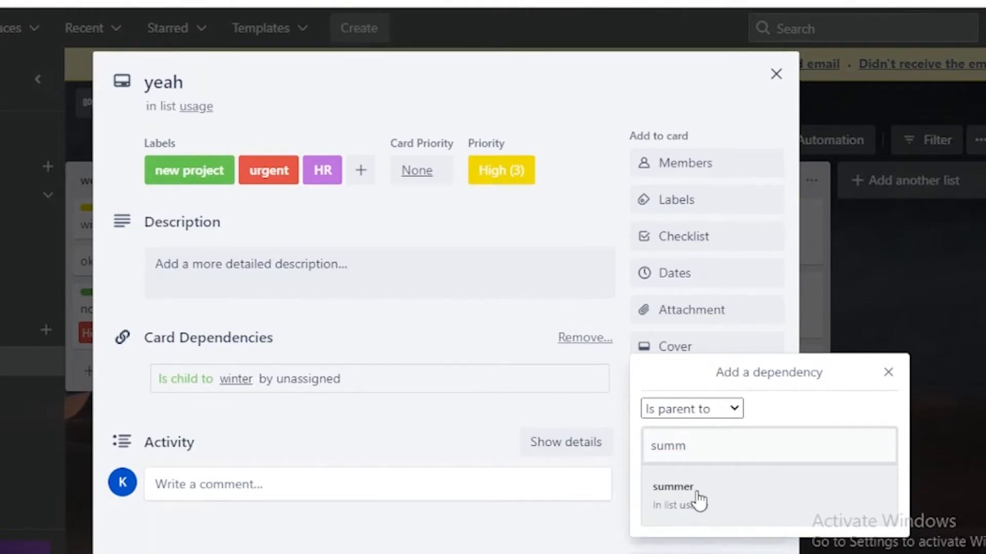
{"action": "left_click", "coordinate": [700, 498]}
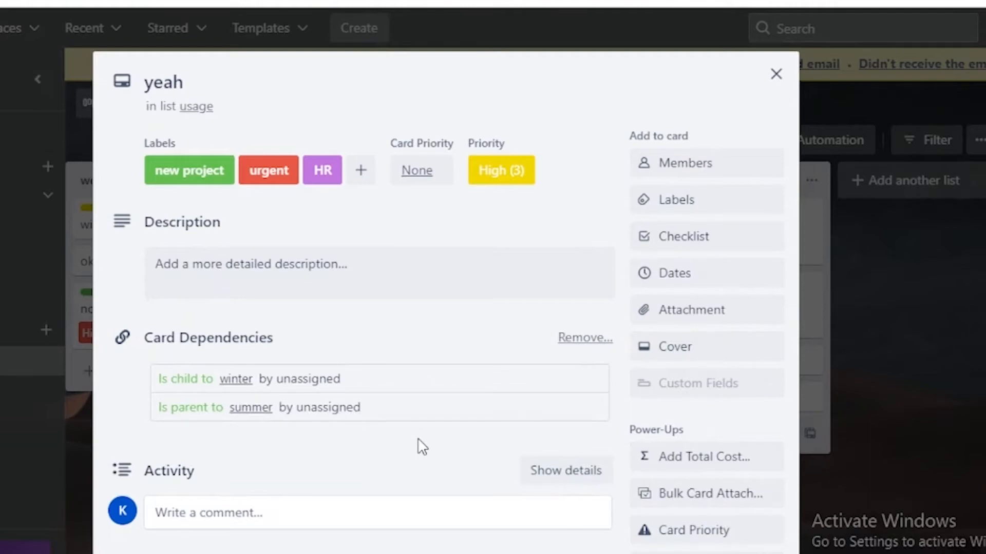
Inspect the details of the linked winter card and of the summer card, returning to the board.
{"action": "left_click", "coordinate": [242, 381]}
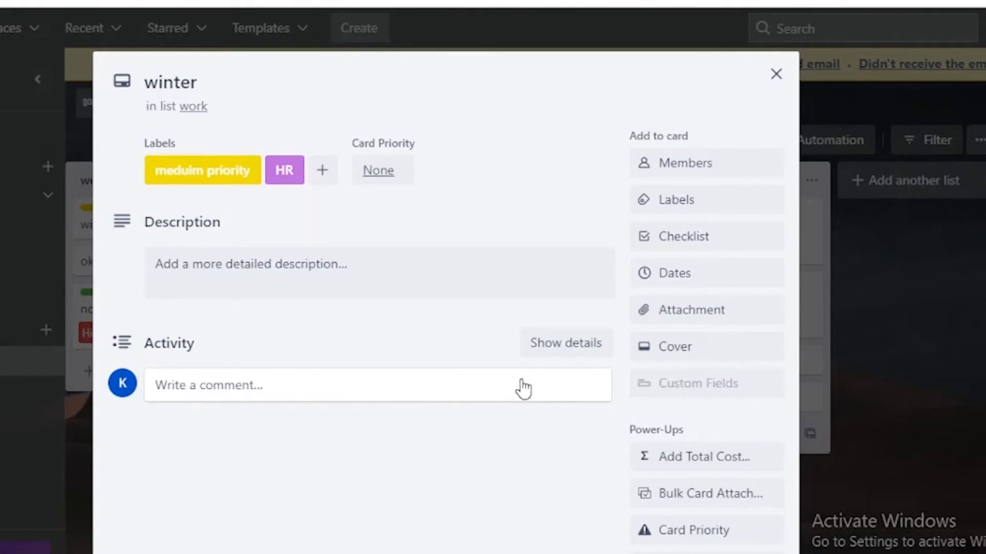
{"action": "key", "text": "Escape"}
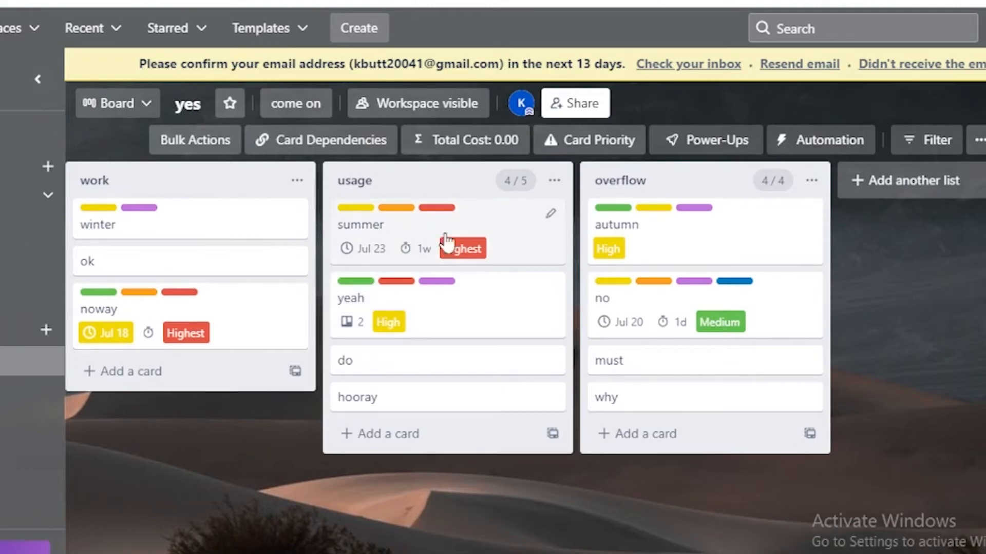
{"action": "left_click", "coordinate": [503, 242]}
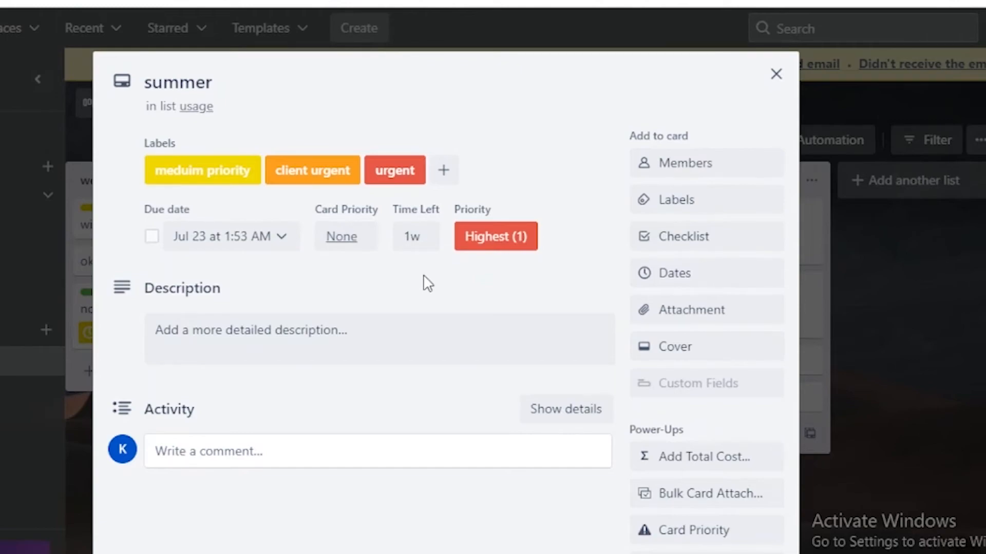
{"action": "left_click", "coordinate": [976, 301]}
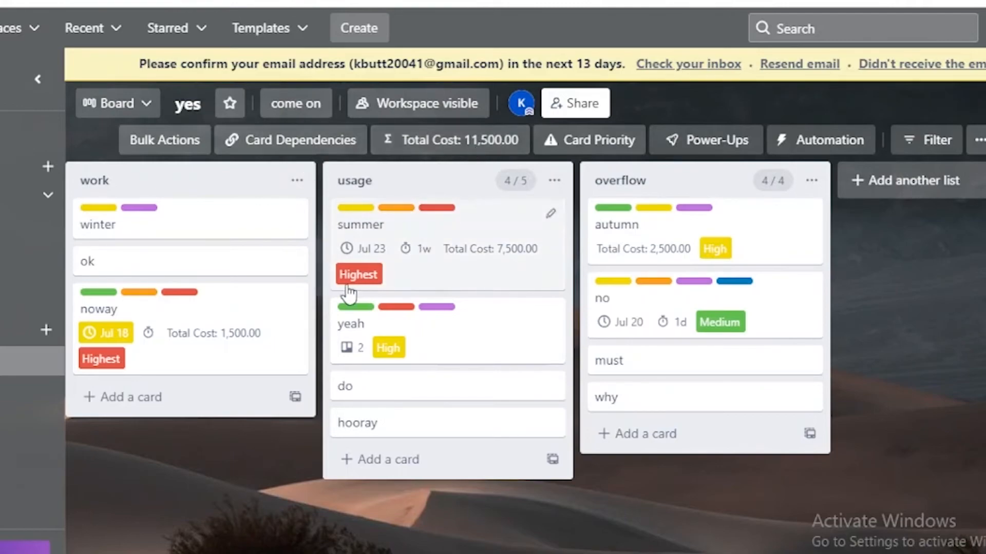
Set the yeah card's total cost to 1500 and close the card.
{"action": "left_click", "coordinate": [493, 331]}
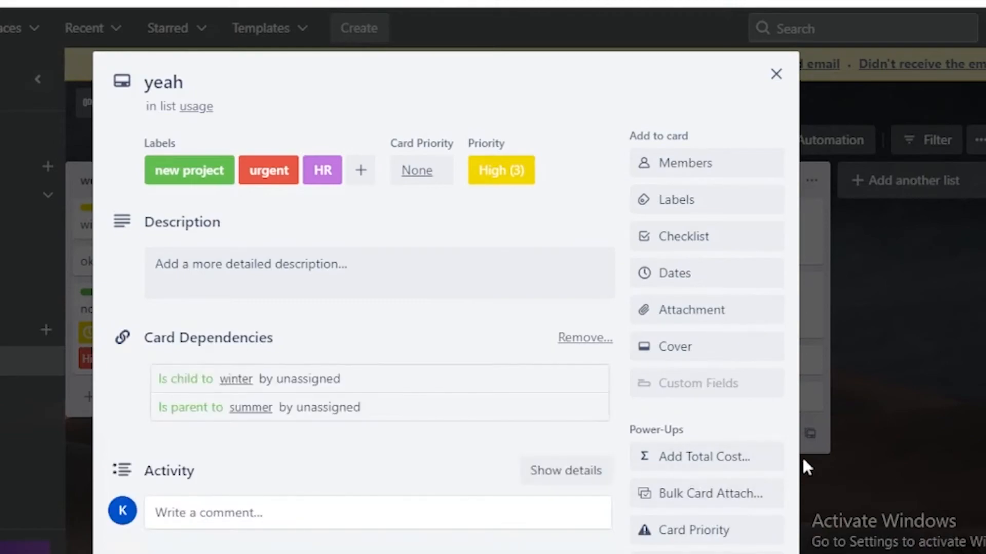
{"action": "left_click", "coordinate": [737, 473]}
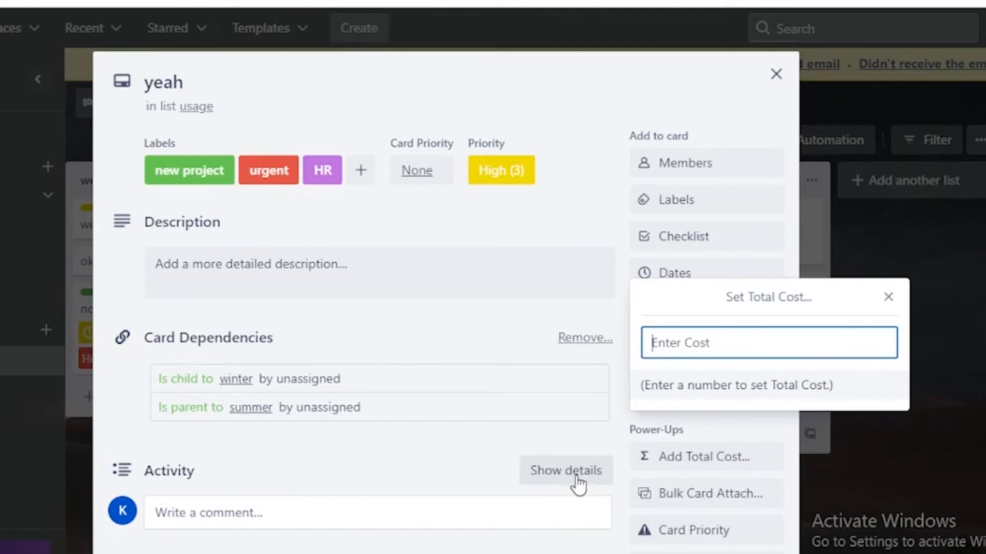
{"action": "type", "text": "159"}
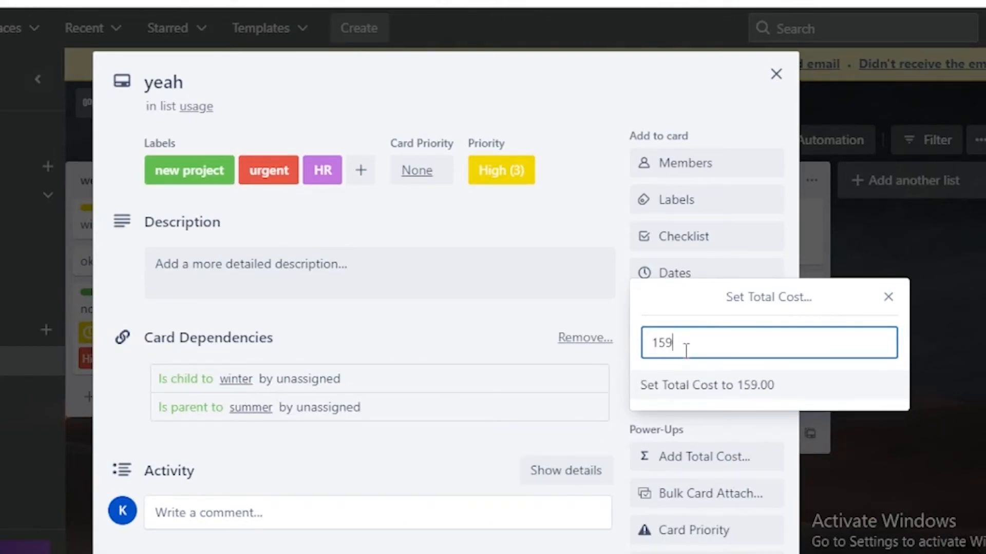
{"action": "key", "text": "BackSpace"}
{"action": "type", "text": "00"}
{"action": "left_click", "coordinate": [600, 409]}
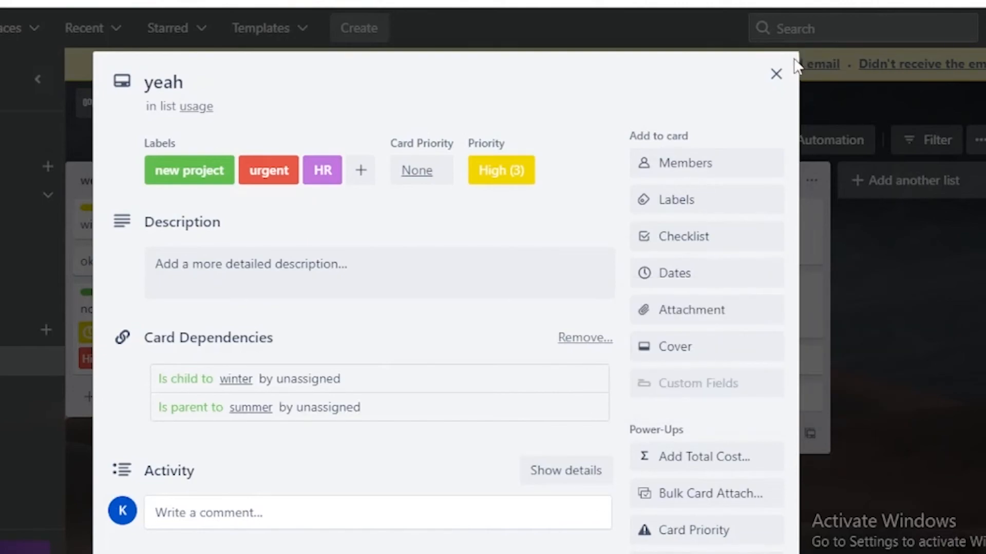
{"action": "left_click", "coordinate": [775, 78]}
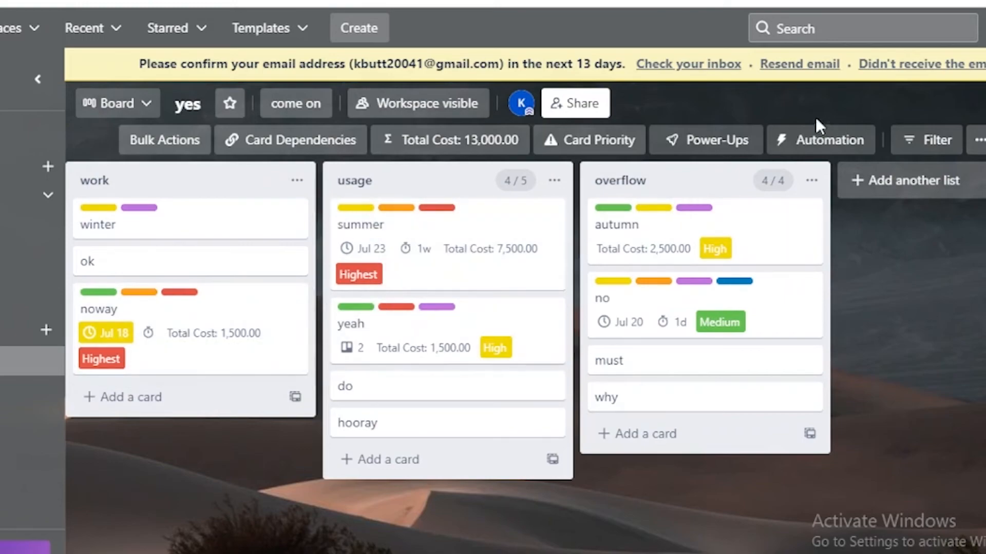
Review the board's cost summary by column and by label.
{"action": "left_click", "coordinate": [490, 146]}
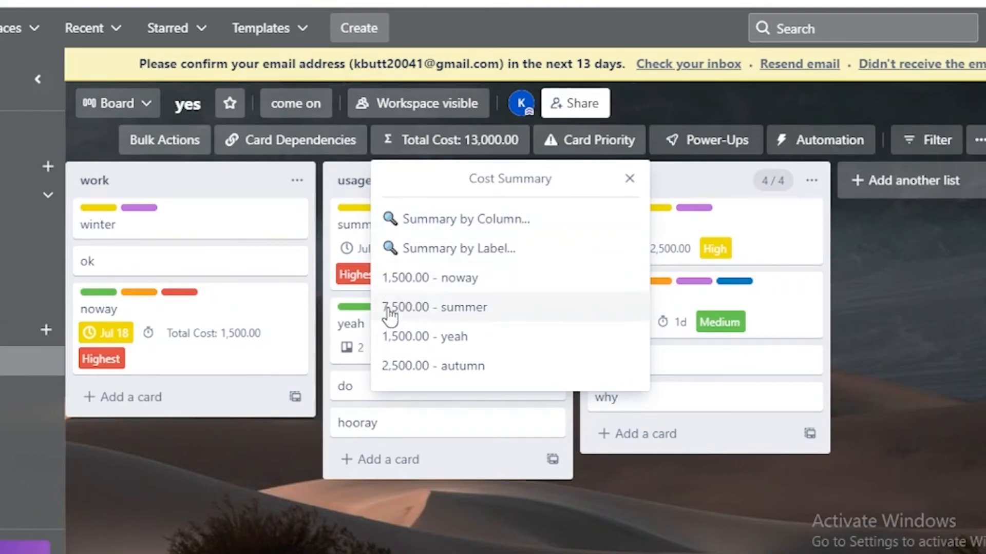
{"action": "left_click", "coordinate": [489, 225]}
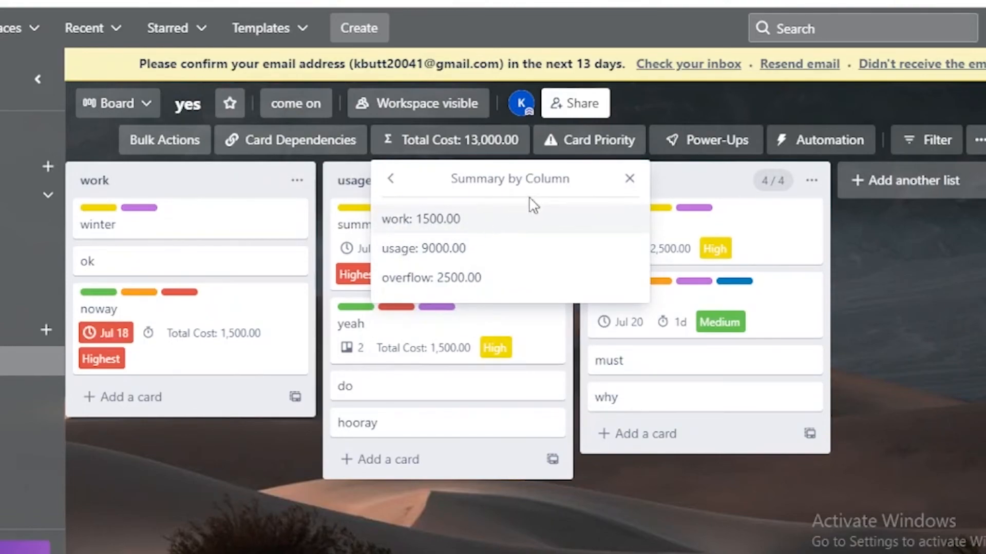
{"action": "left_click", "coordinate": [391, 179]}
{"action": "left_click", "coordinate": [485, 252]}
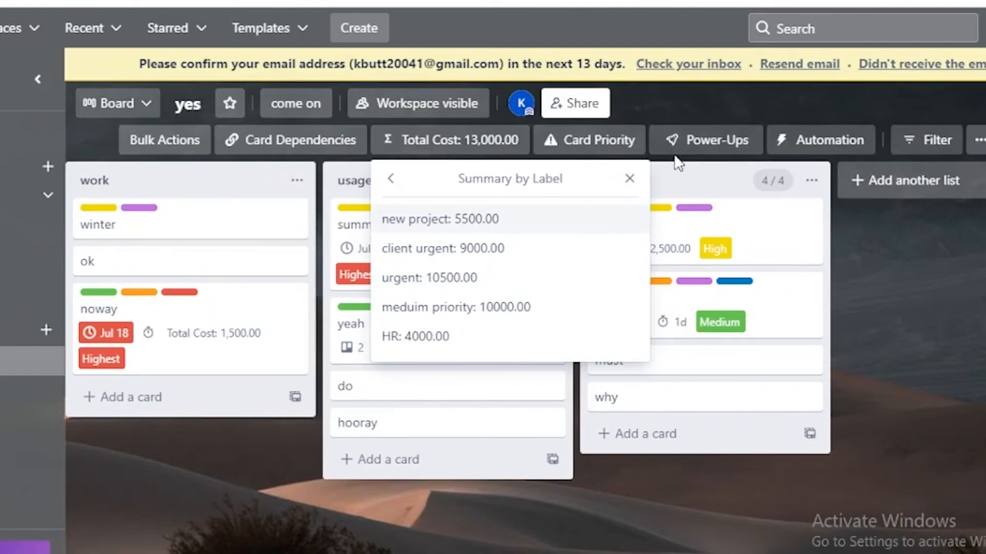
{"action": "left_click", "coordinate": [629, 179]}
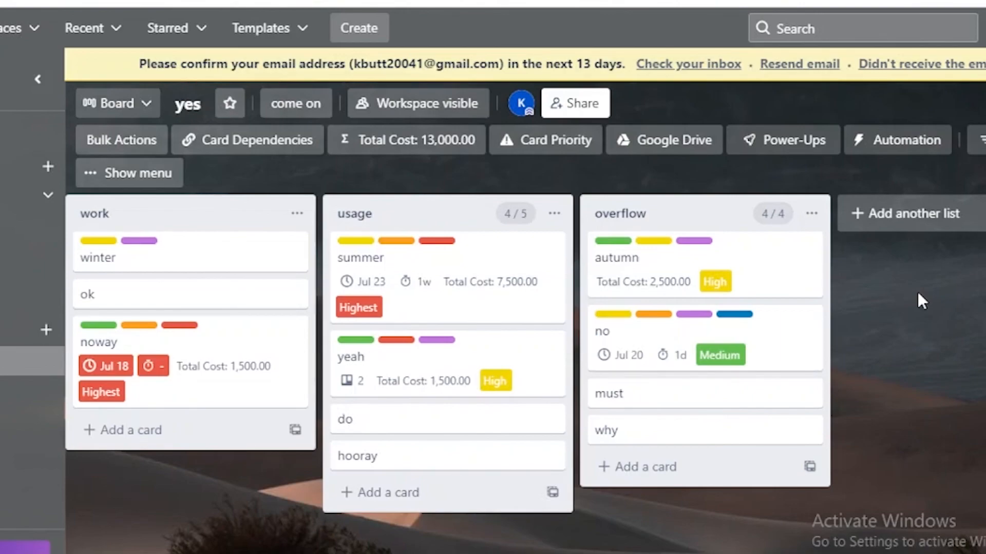
Open the Google Drive options on the summer card.
{"action": "left_click", "coordinate": [503, 282]}
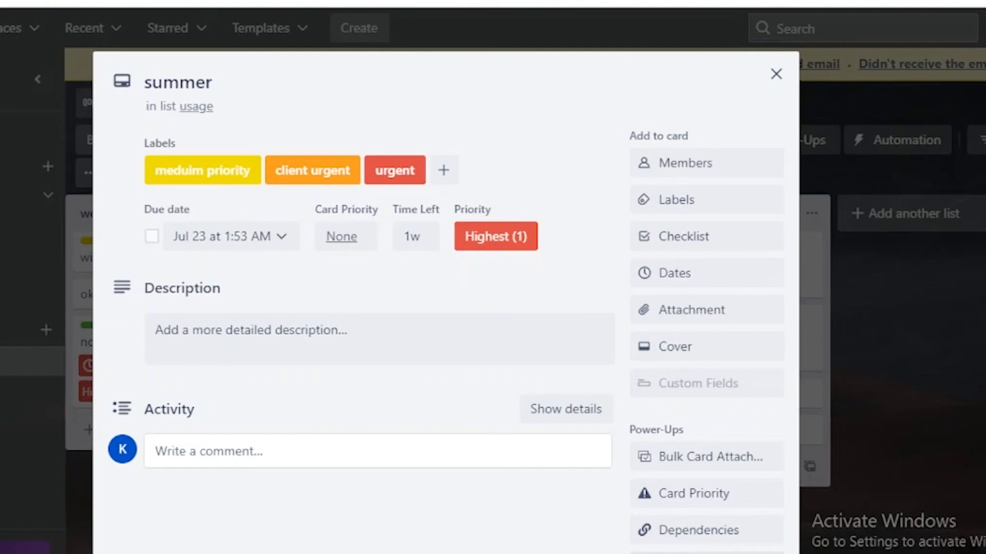
{"action": "left_click", "coordinate": [707, 553]}
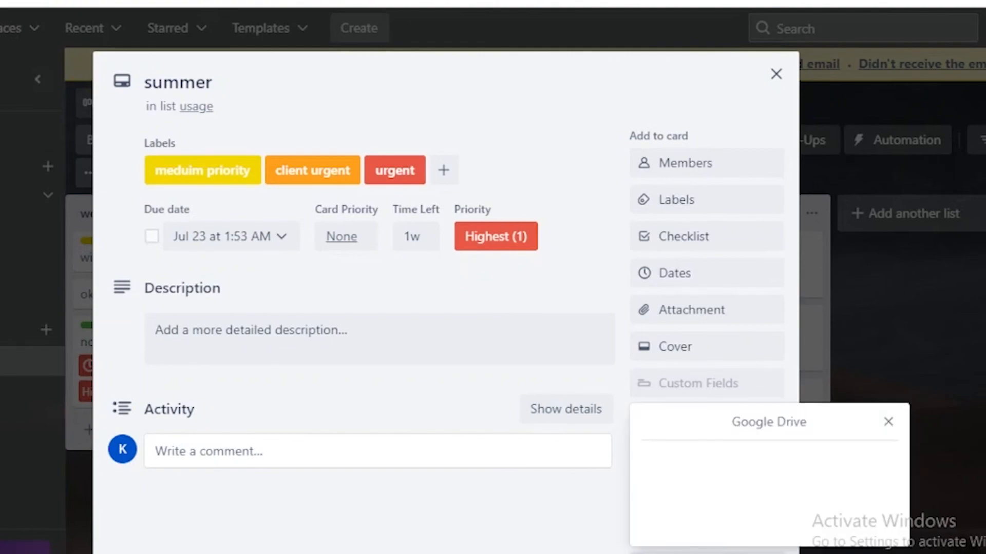